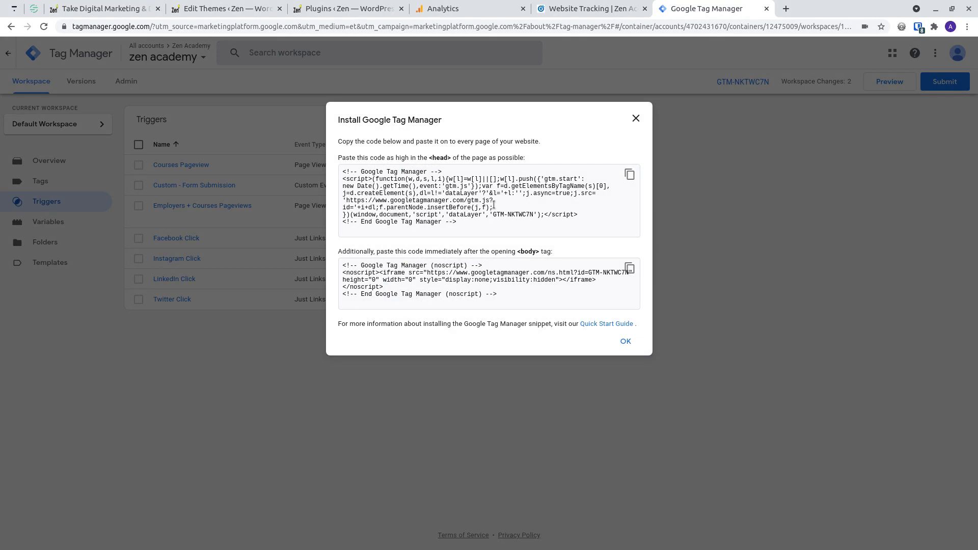
Step: Switch to the WordPress plugins list and open the settings of the Google Tag Manager for Wordpress plugin
left_click(104, 8)
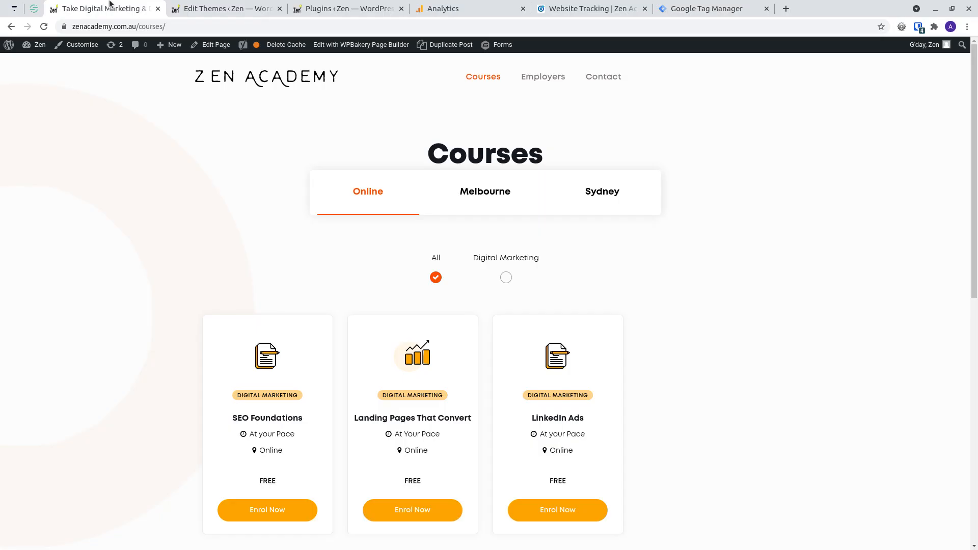
left_click(224, 9)
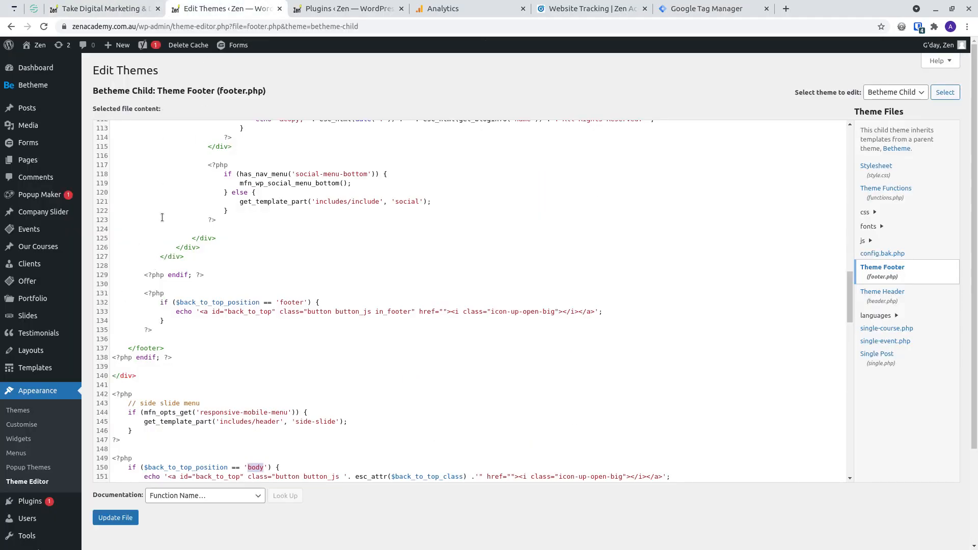
left_click(369, 8)
scroll(228, 343, "down", 5)
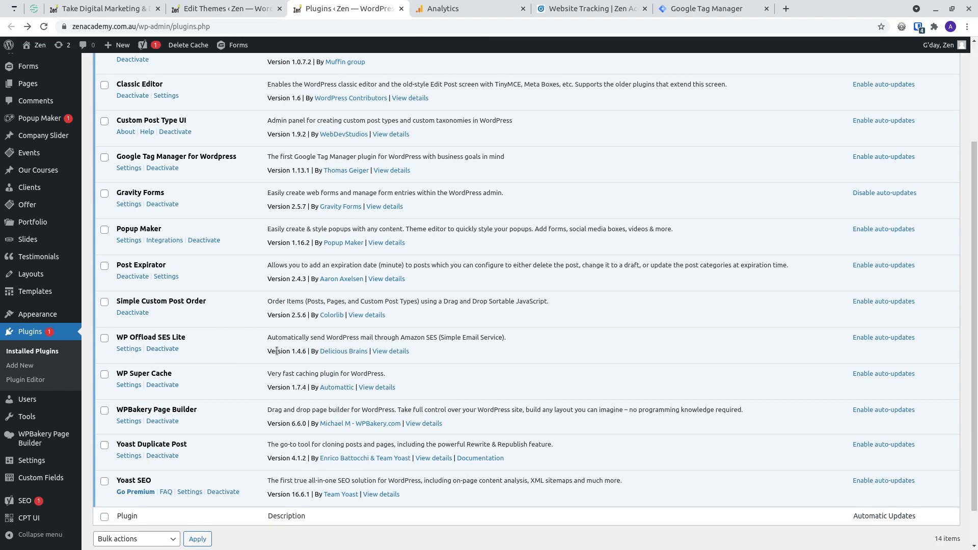
scroll(273, 357, "up", 2)
scroll(274, 357, "up", 2)
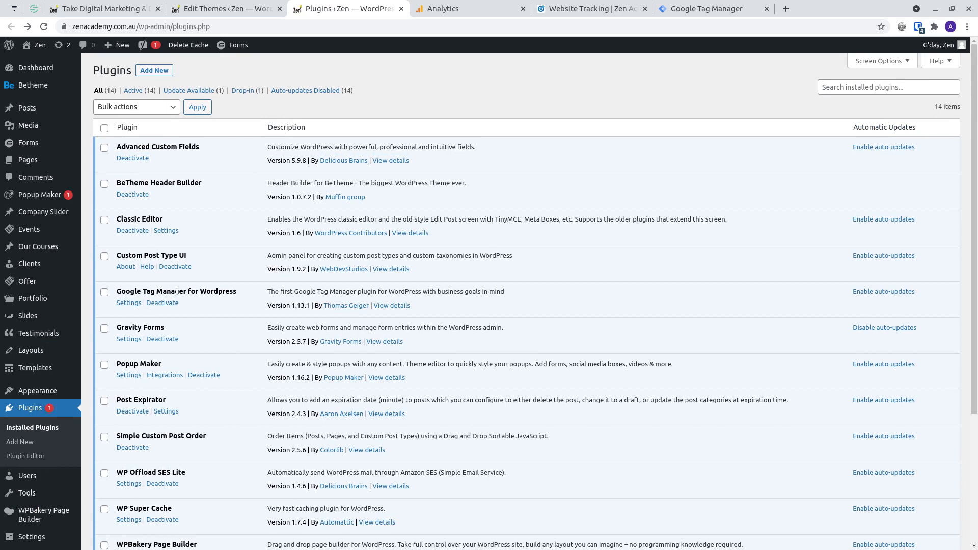
left_click_drag(120, 291, 241, 293)
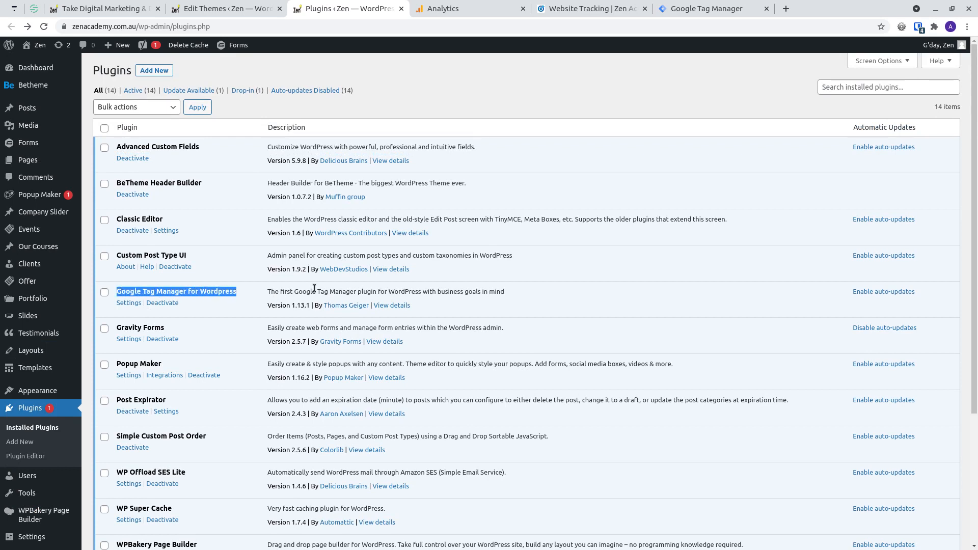
left_click(196, 318)
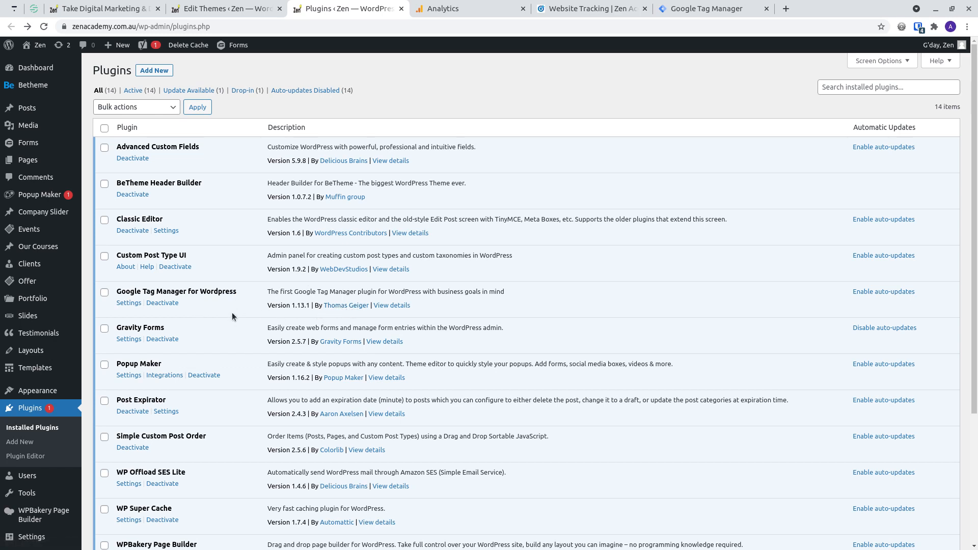
left_click(124, 304)
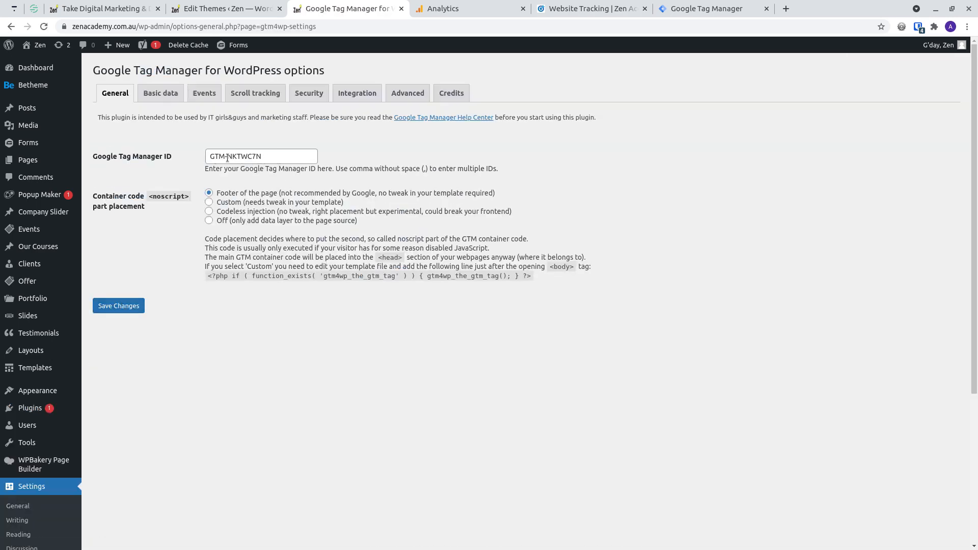
Step: Check the container ID in Google Tag Manager by reopening its installation snippets, and return to the website's Courses page
left_click(693, 5)
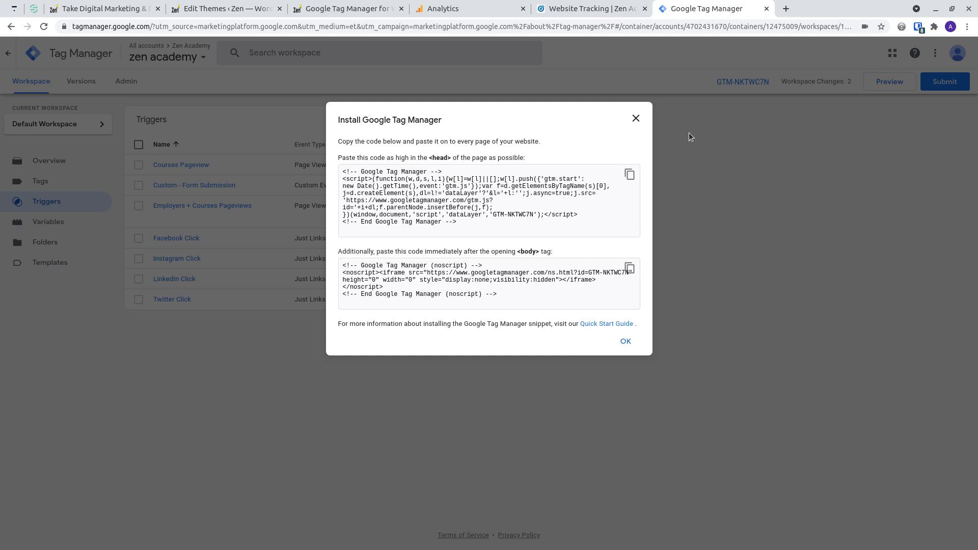
left_click(636, 118)
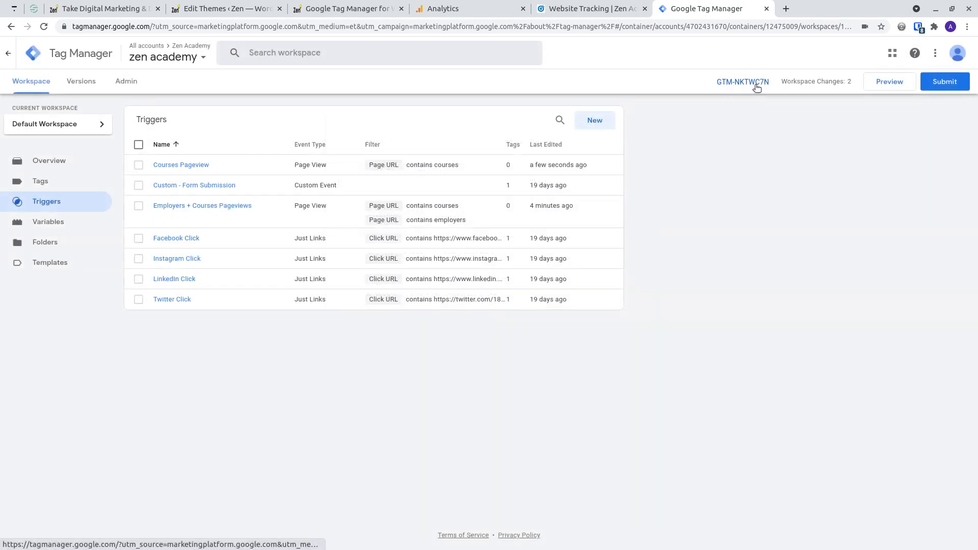
left_click(743, 86)
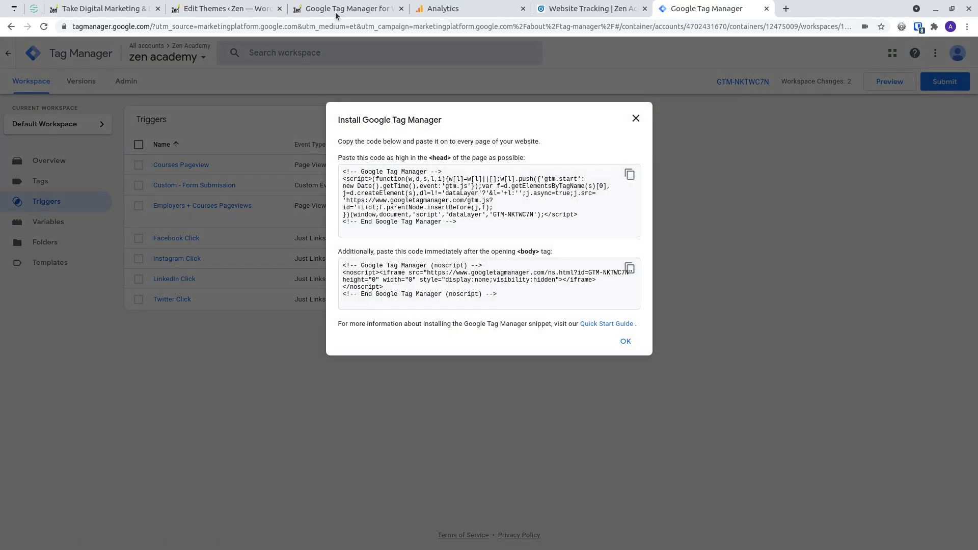
left_click(227, 6)
left_click(102, 9)
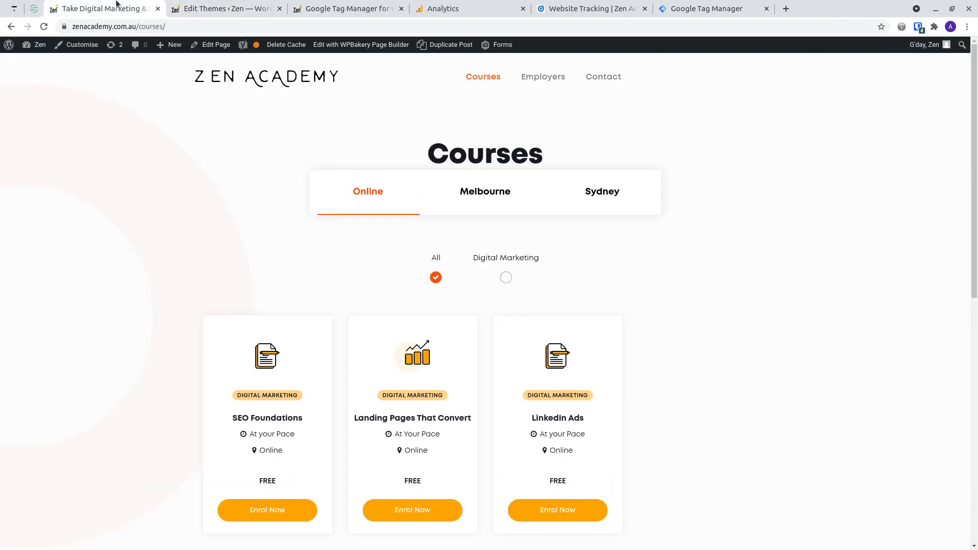
Step: Review the custom-placement PHP line in the Google Tag Manager for WordPress options and save the plugin settings
left_click(347, 9)
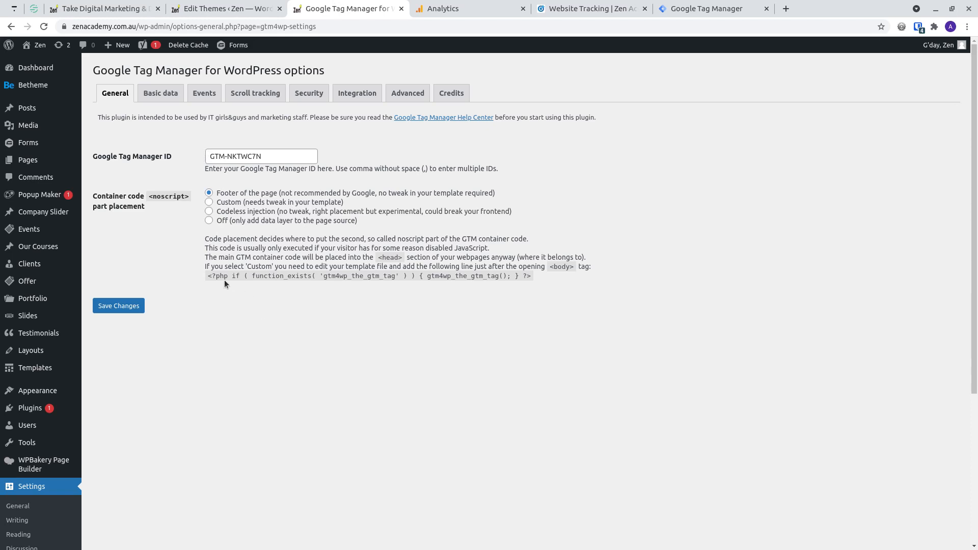
left_click_drag(206, 276, 581, 303)
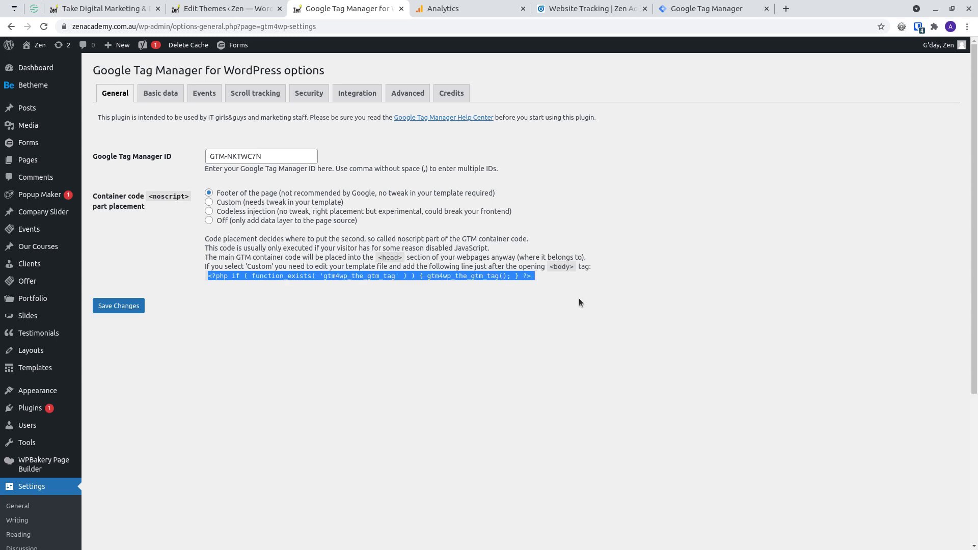
left_click(579, 299)
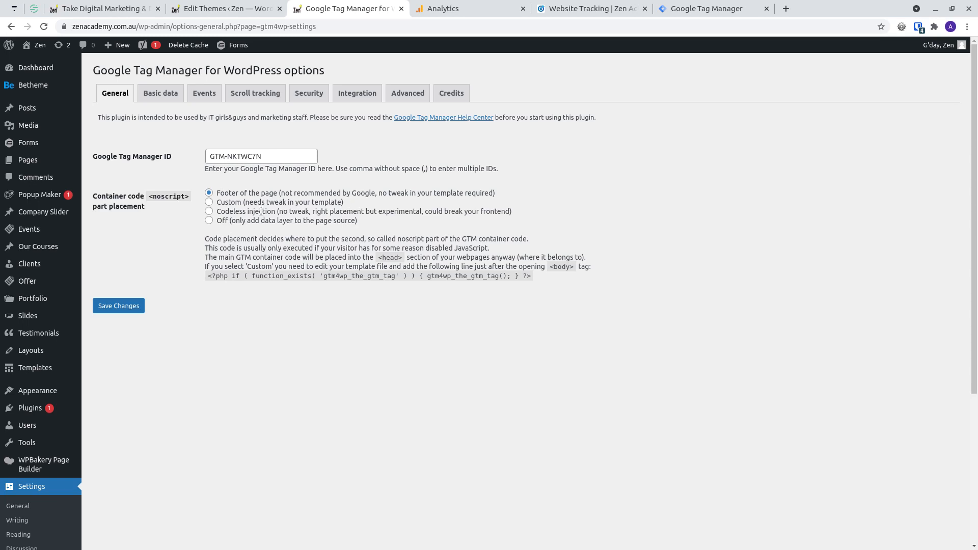
left_click(133, 307)
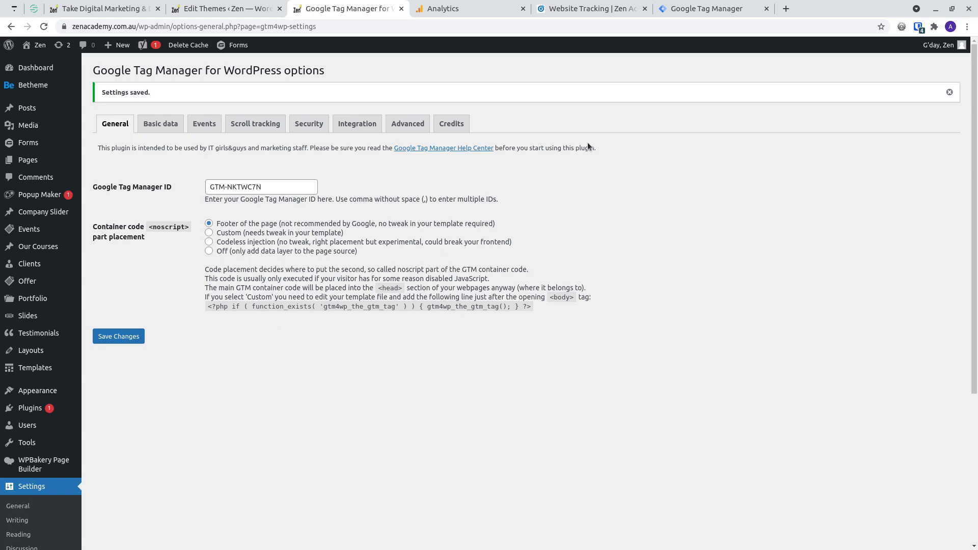
Step: Open the Betheme Child theme's header.php in the WordPress theme editor and look through its code
left_click(591, 8)
left_click(461, 9)
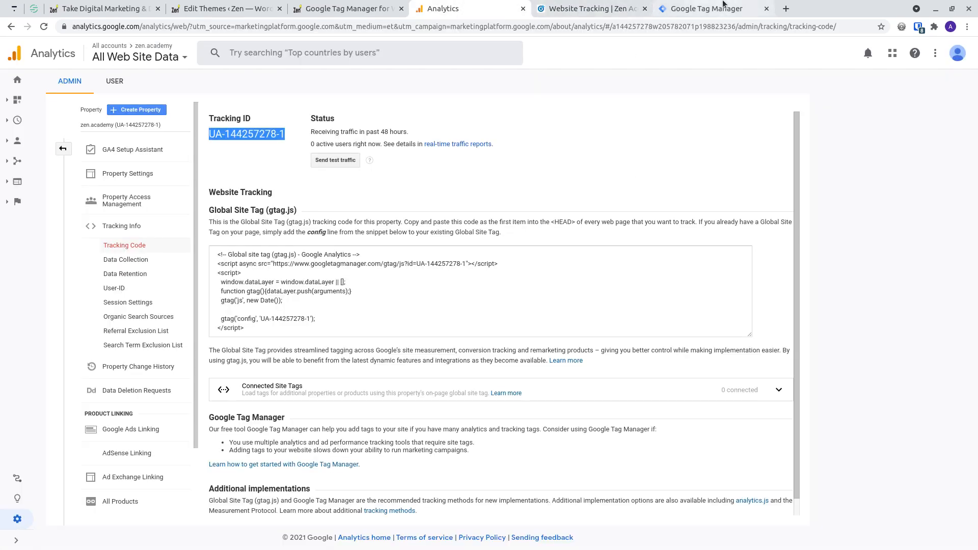
left_click(723, 5)
left_click(180, 5)
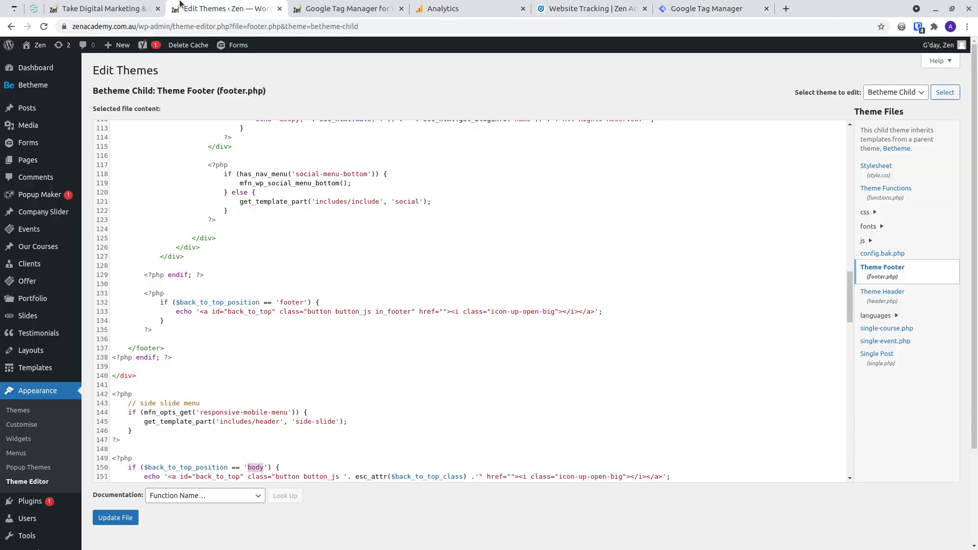
left_click(33, 482)
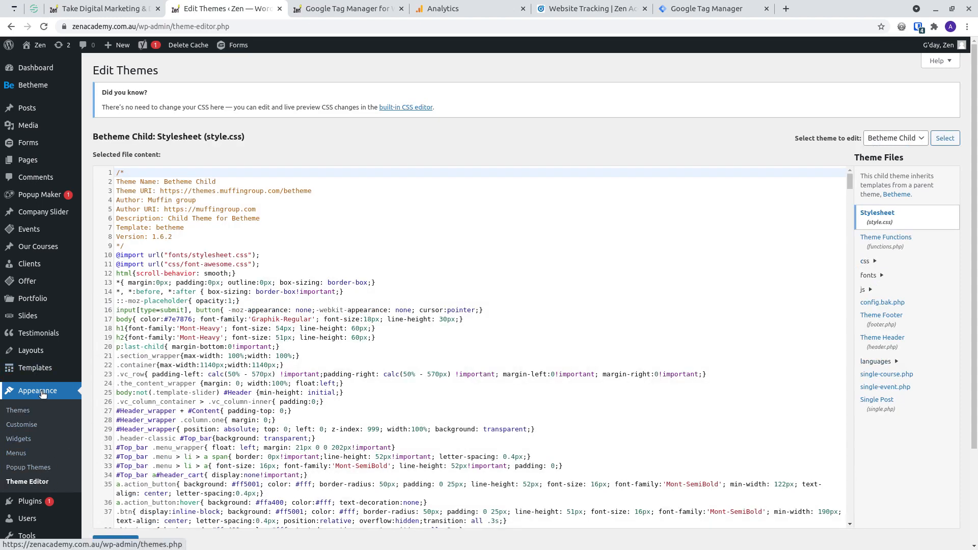
scroll(38, 413, "down", 1)
scroll(33, 432, "up", 1)
left_click(887, 340)
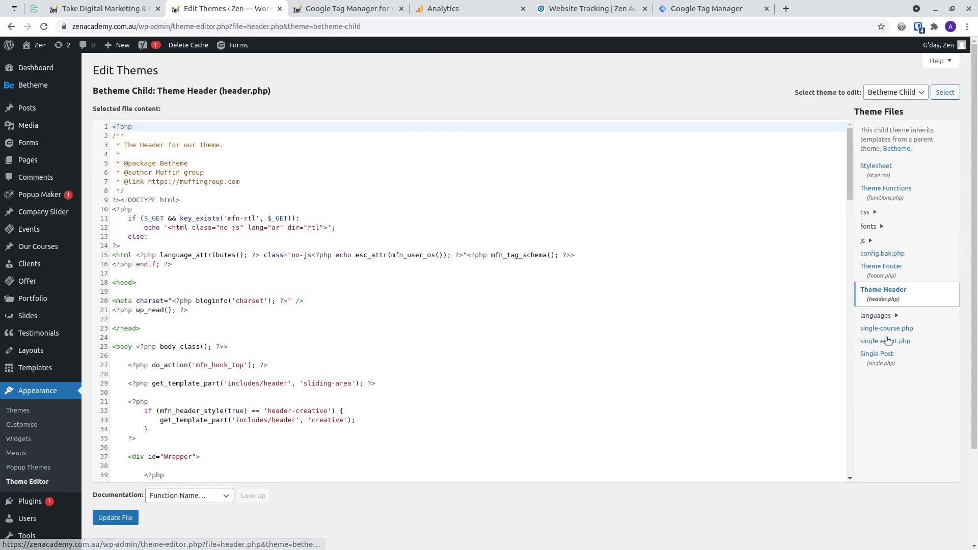
scroll(328, 393, "down", 2)
scroll(329, 394, "down", 17)
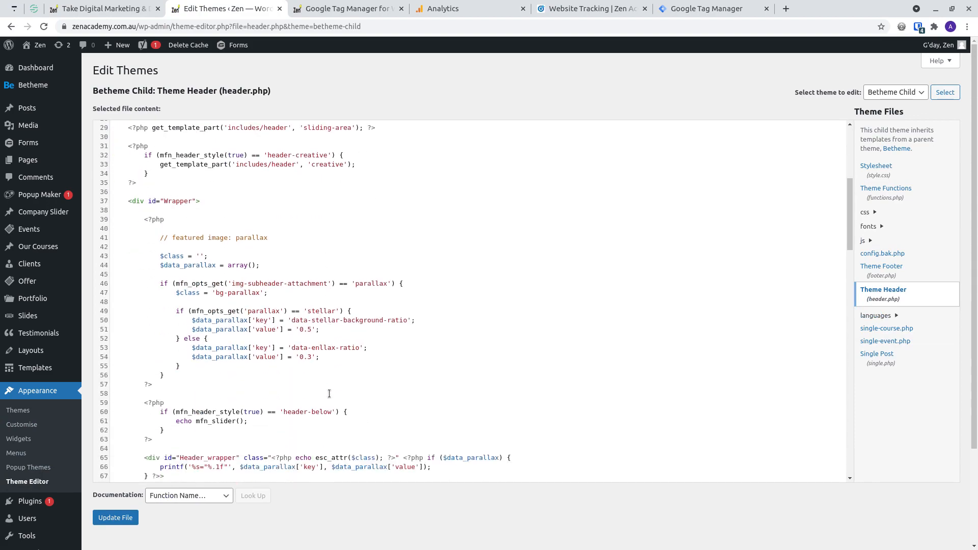
scroll(331, 388, "down", 8)
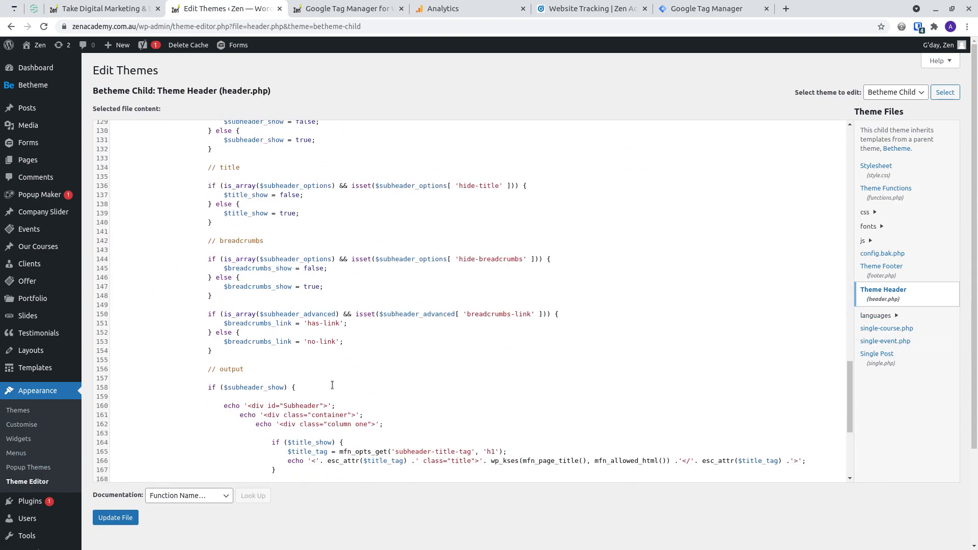
scroll(334, 382, "up", 5)
scroll(334, 382, "up", 20)
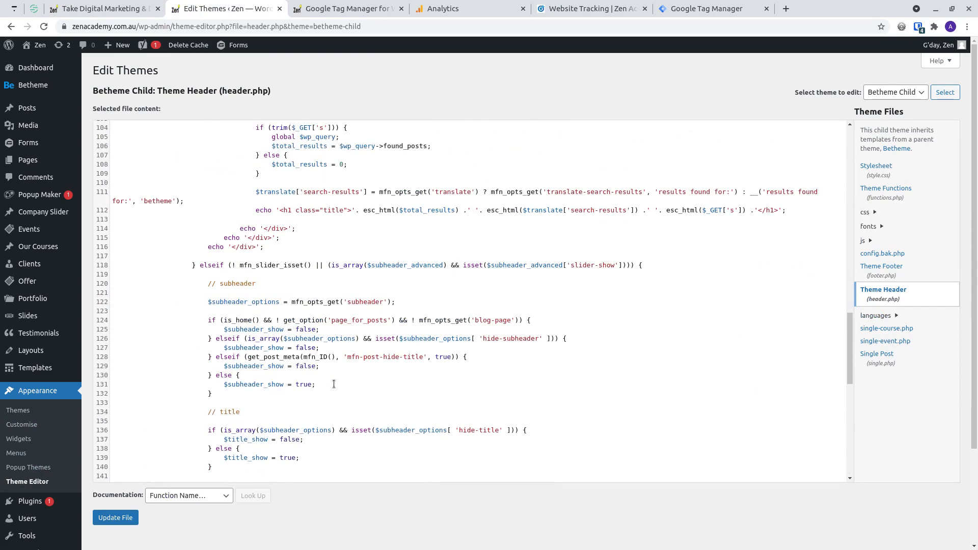
scroll(334, 387, "up", 4)
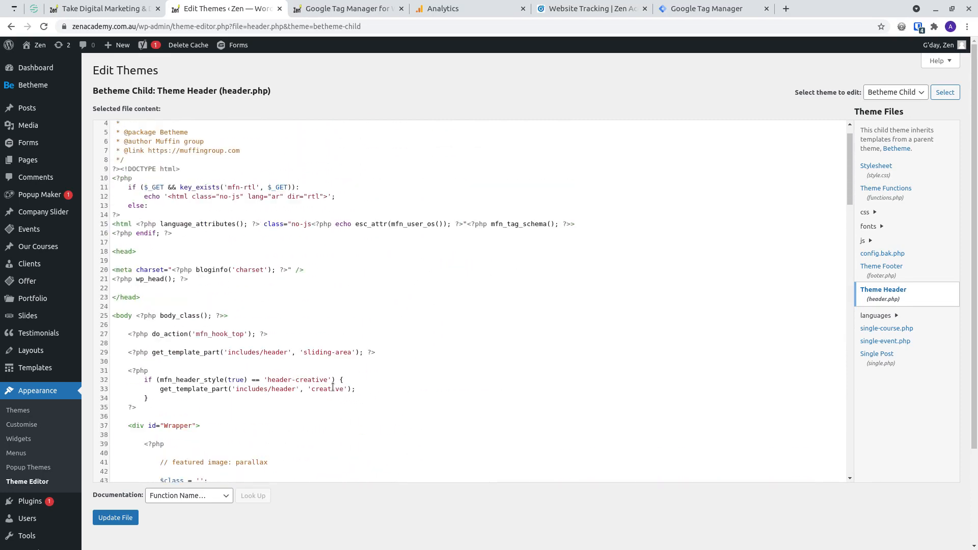
Step: Copy the head-section container snippet from Google Tag Manager and return to the WordPress theme editor
left_click(692, 5)
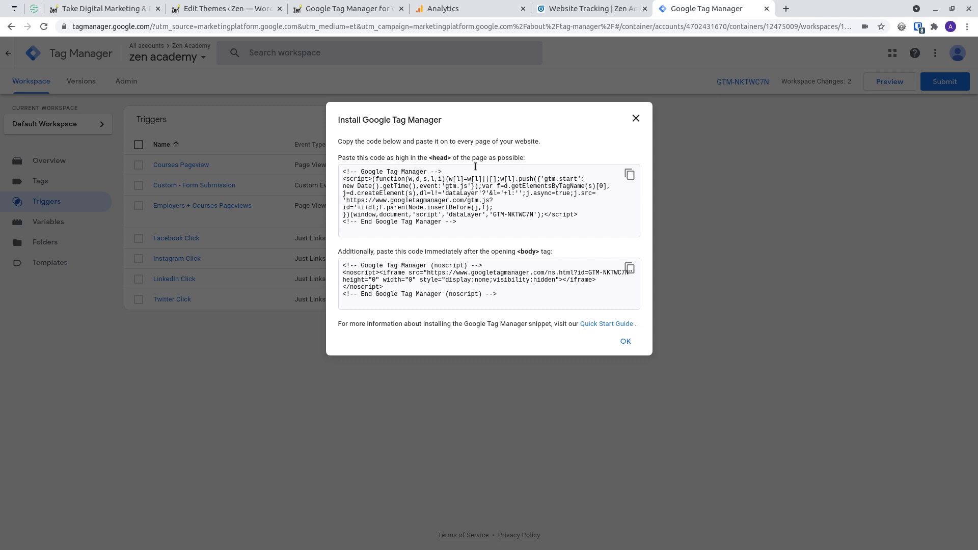
double_click(439, 159)
left_click(630, 174)
left_click(206, 10)
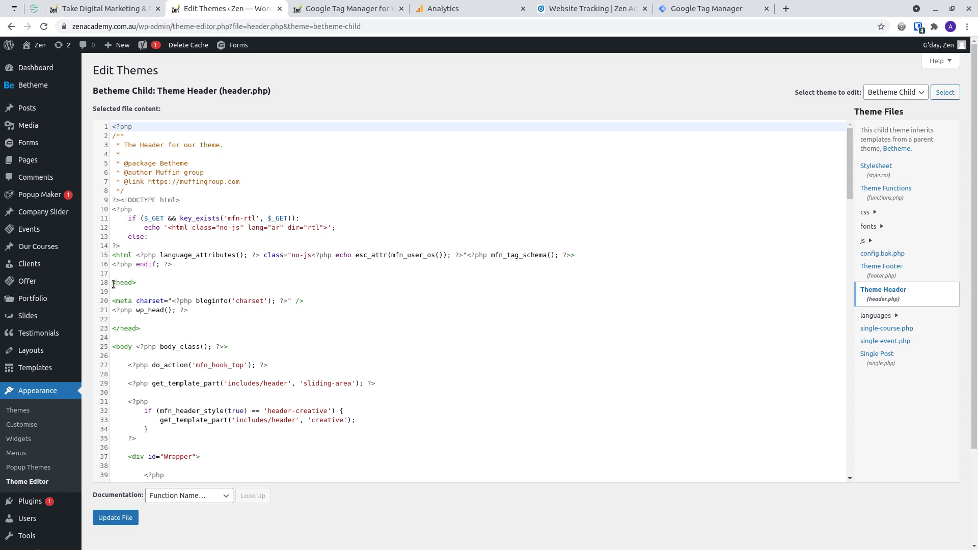
Step: Try pasting the copied snippet on the empty line before the closing head tag in header.php, and undo it
left_click_drag(113, 284, 133, 284)
double_click(134, 329)
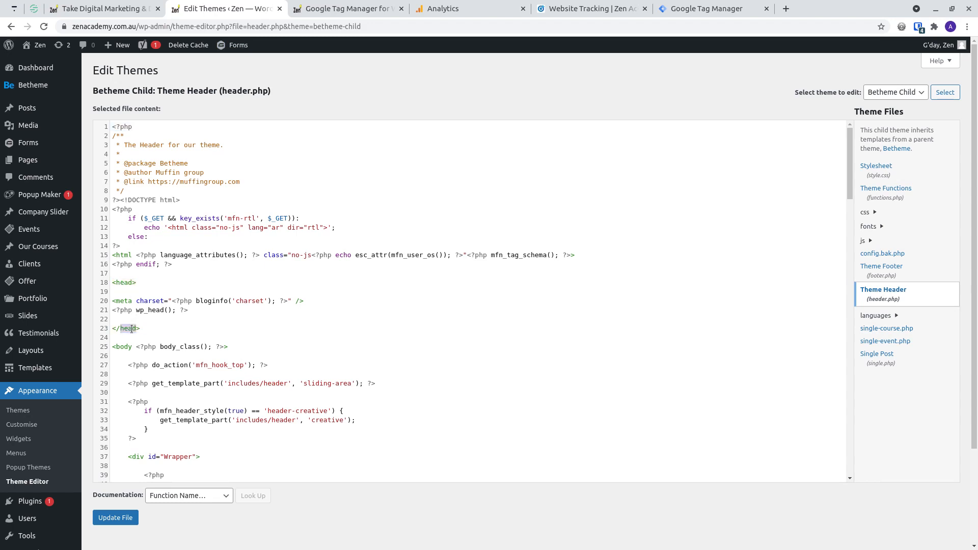
left_click_drag(148, 328, 113, 325)
left_click(130, 293)
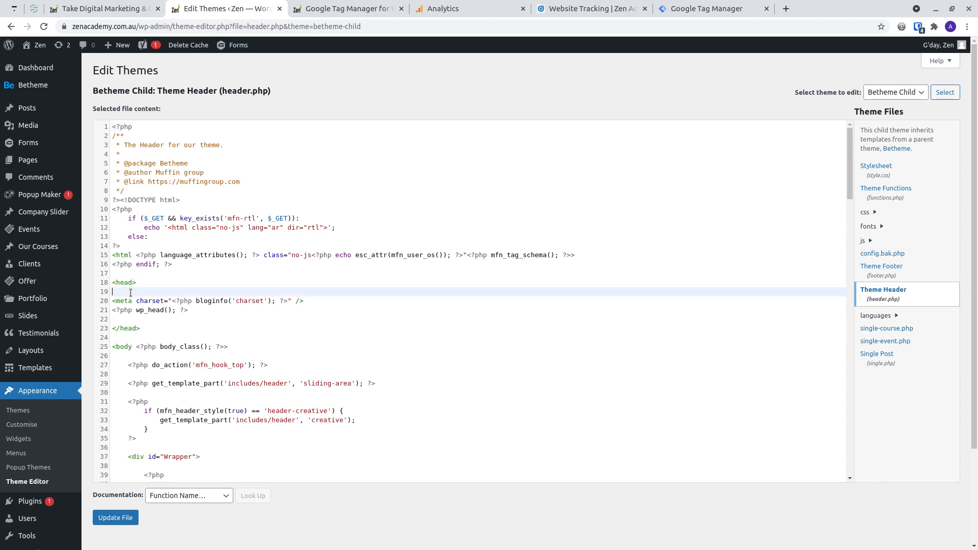
left_click(118, 317)
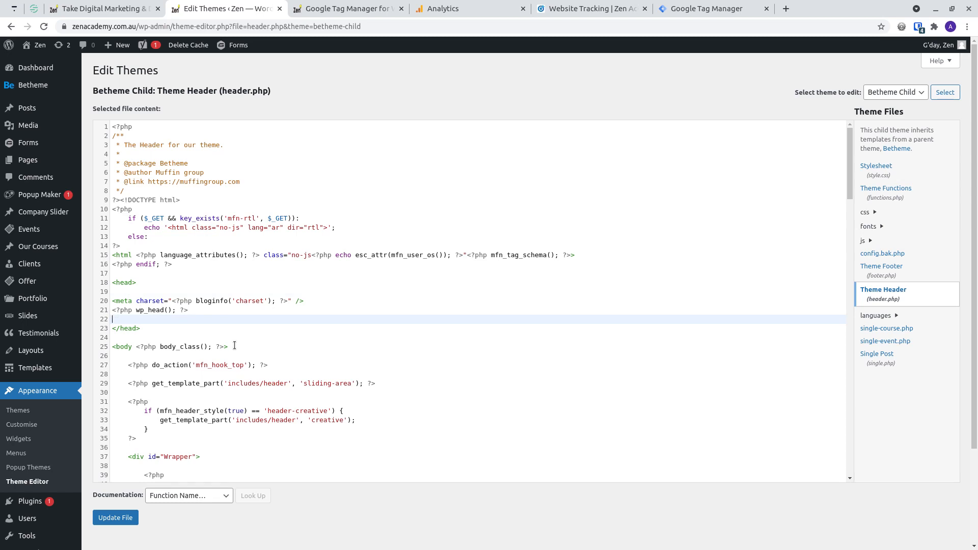
key("ctrl+v")
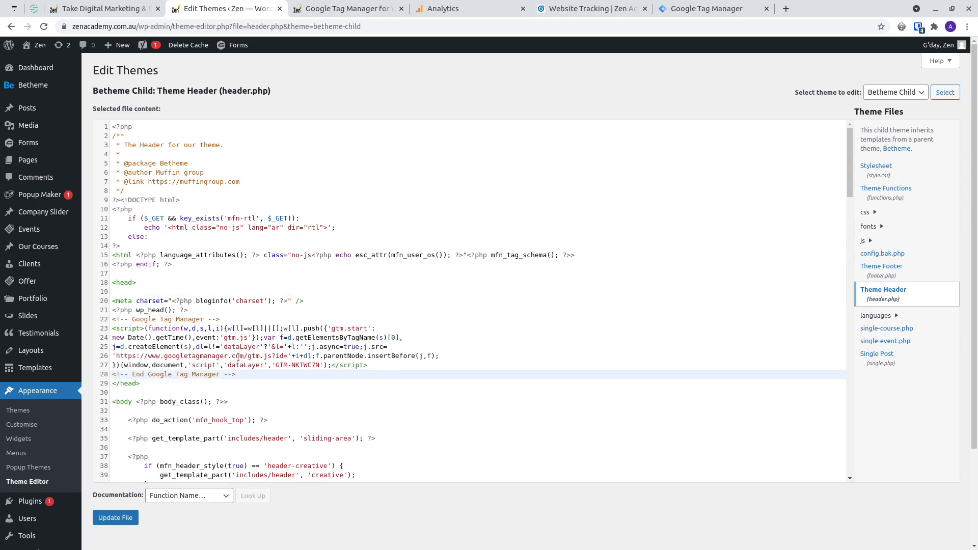
key("ctrl+z")
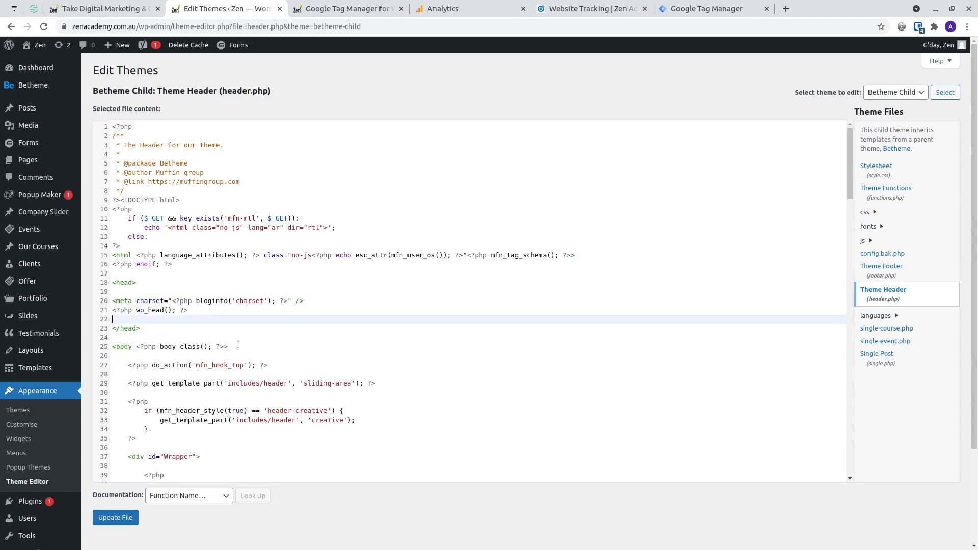
Step: Copy the noscript body snippet from Google Tag Manager and return to header.php in the WordPress theme editor
left_click(714, 11)
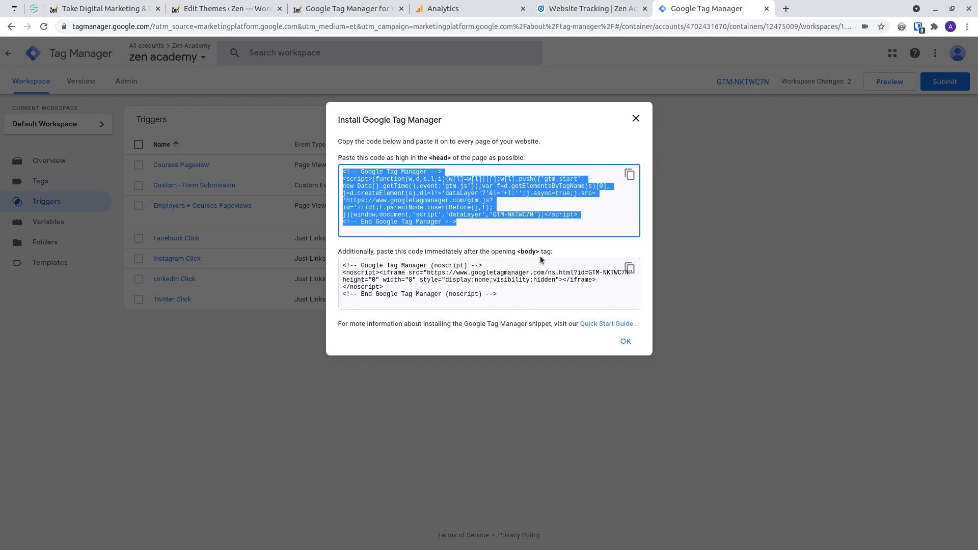
left_click(630, 268)
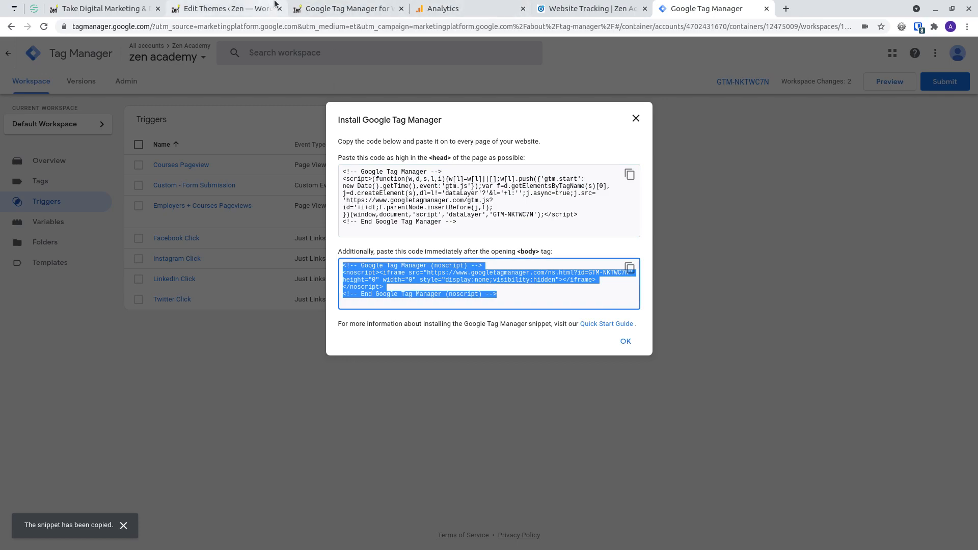
left_click(326, 6)
left_click(238, 7)
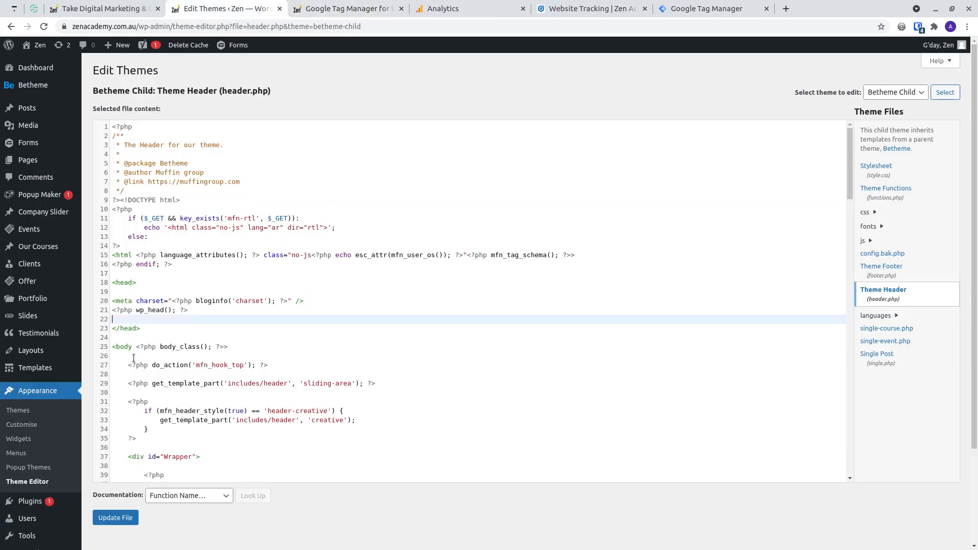
Step: Try pasting the noscript snippet on a new line directly after the opening body tag, and undo the paste
double_click(122, 347)
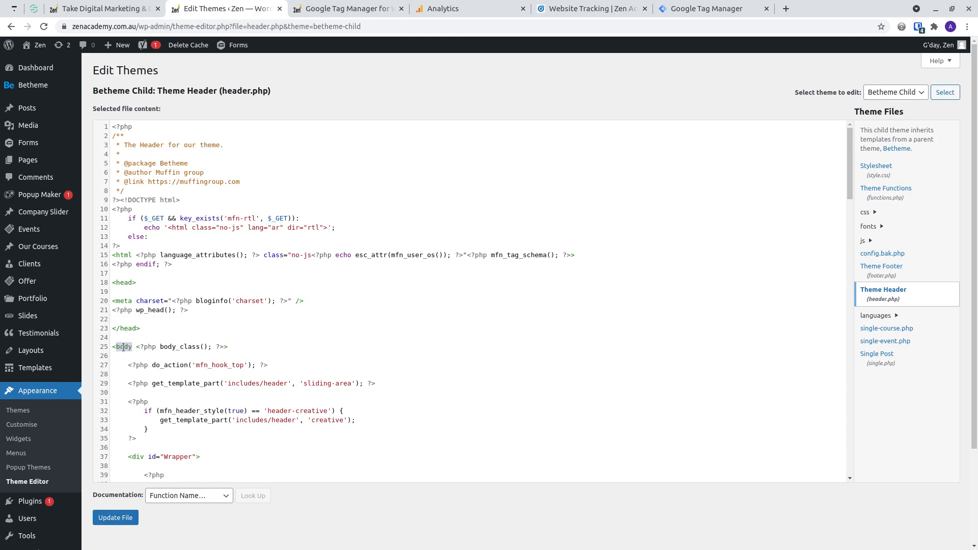
left_click(250, 347)
key("Return")
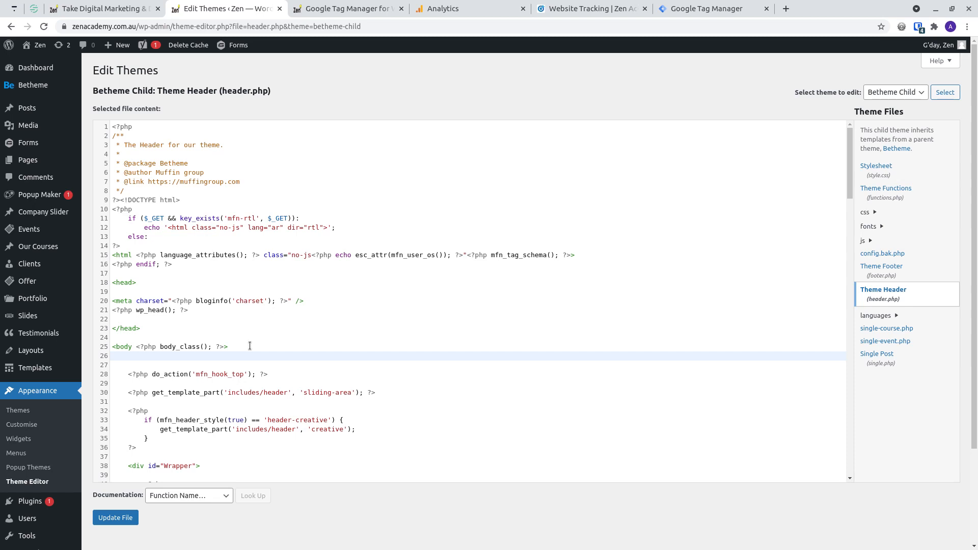
key("ctrl+v")
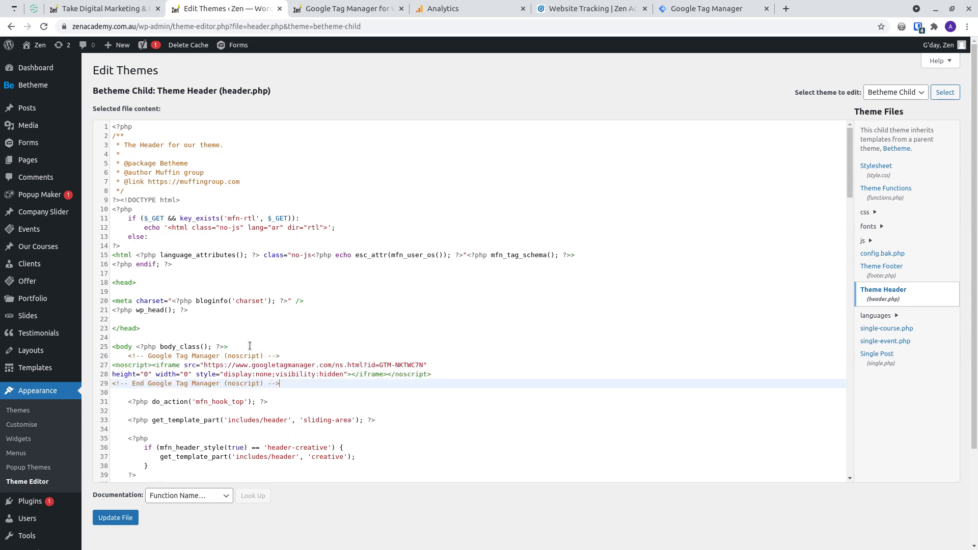
key("ctrl+z")
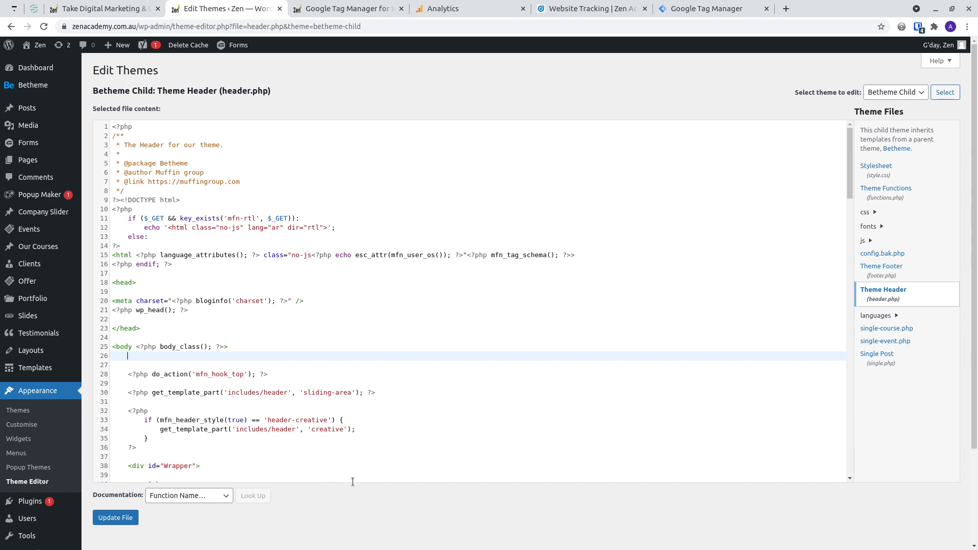
Step: Switch to Google Tag Manager and close the installation snippets dialog
left_click(712, 4)
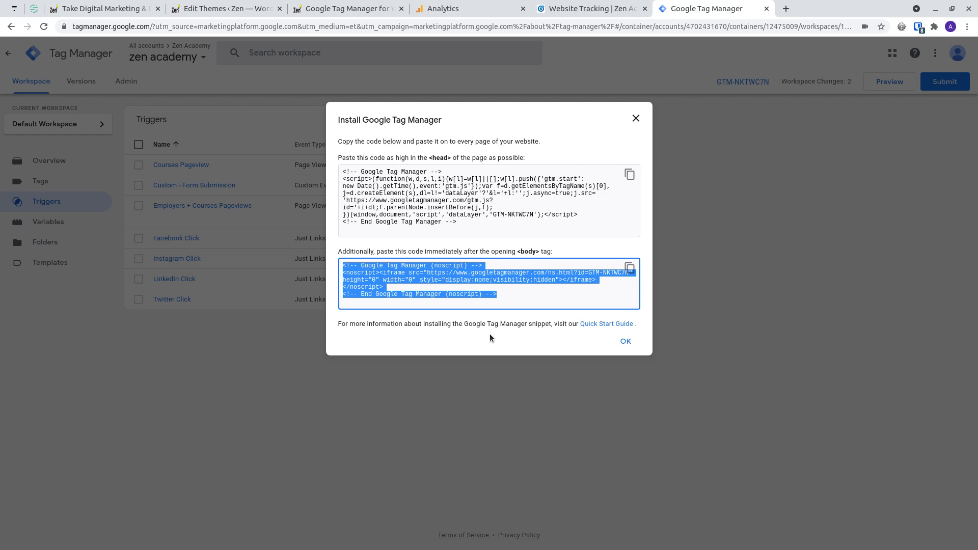
left_click(626, 348)
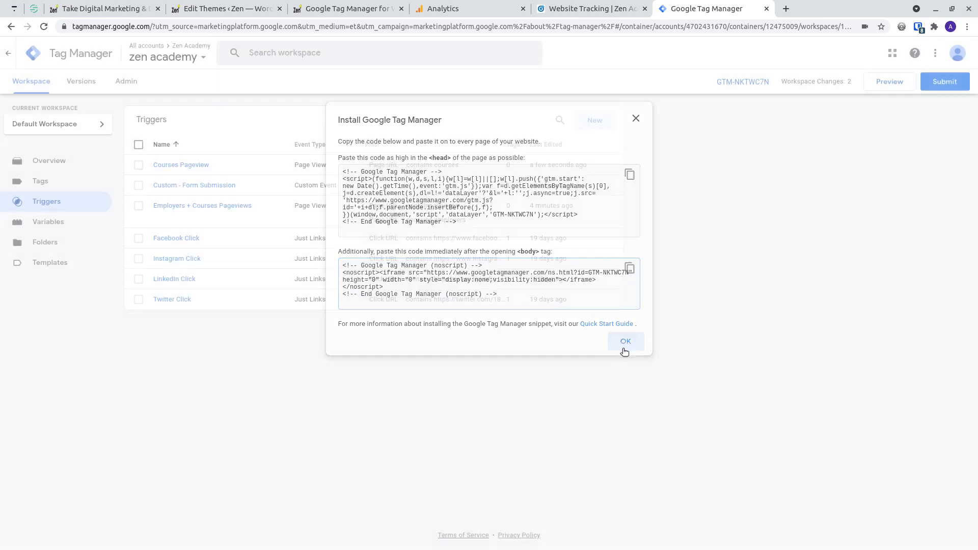